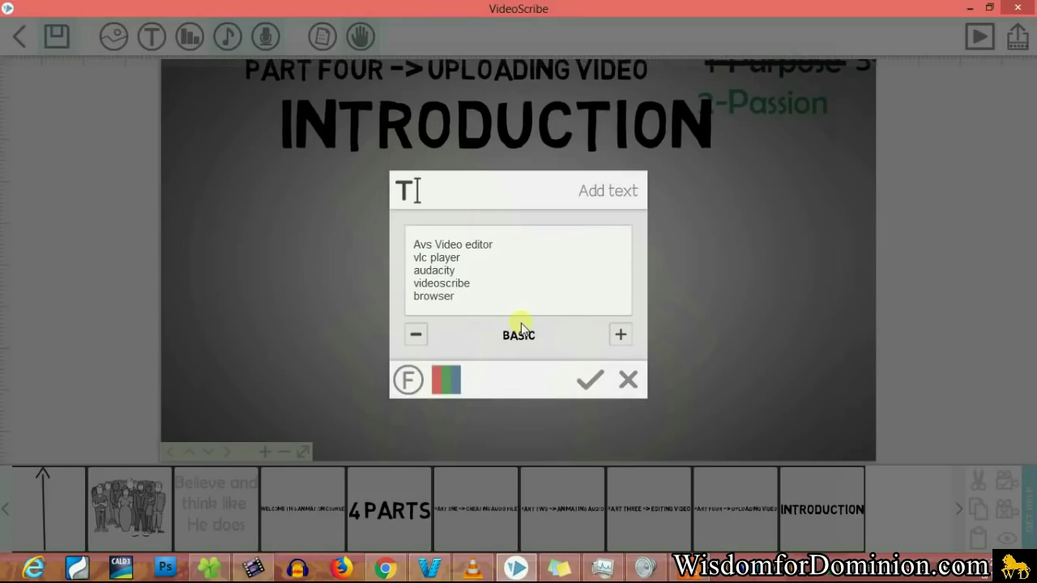
Step: Add the software list under INTRODUCTION, enlarge it and shift it slightly down-left
{"action": "left_click", "coordinate": [590, 381]}
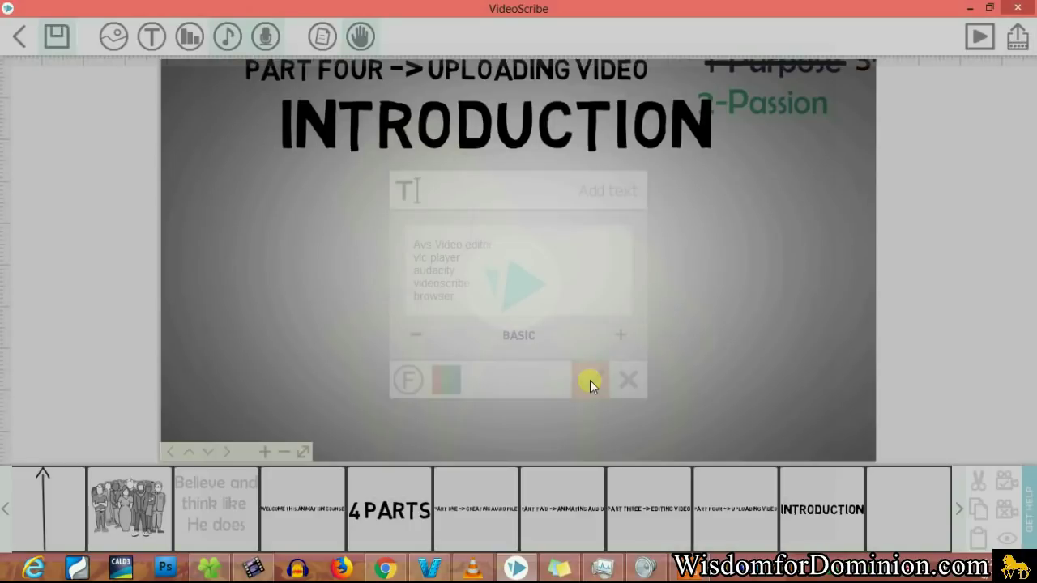
{"action": "left_click_drag", "start_coordinate": [622, 206], "coordinate": [697, 147]}
{"action": "left_click_drag", "start_coordinate": [590, 239], "coordinate": [577, 259]}
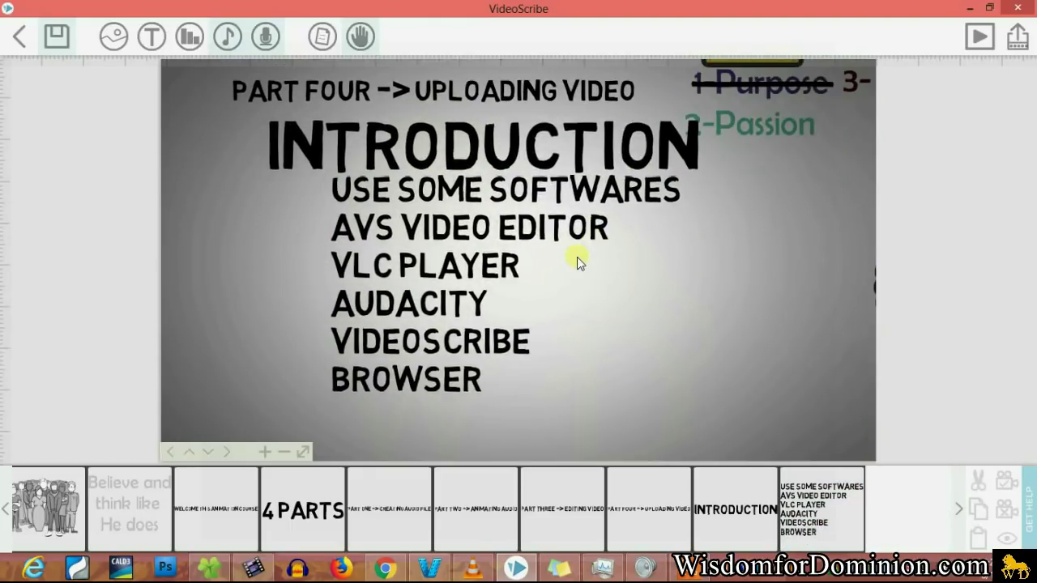
{"action": "left_click", "coordinate": [478, 271]}
{"action": "left_click_drag", "start_coordinate": [479, 268], "coordinate": [455, 285]}
Step: Change the software list's font to MV Boli in Text Properties
{"action": "left_click", "coordinate": [455, 287]}
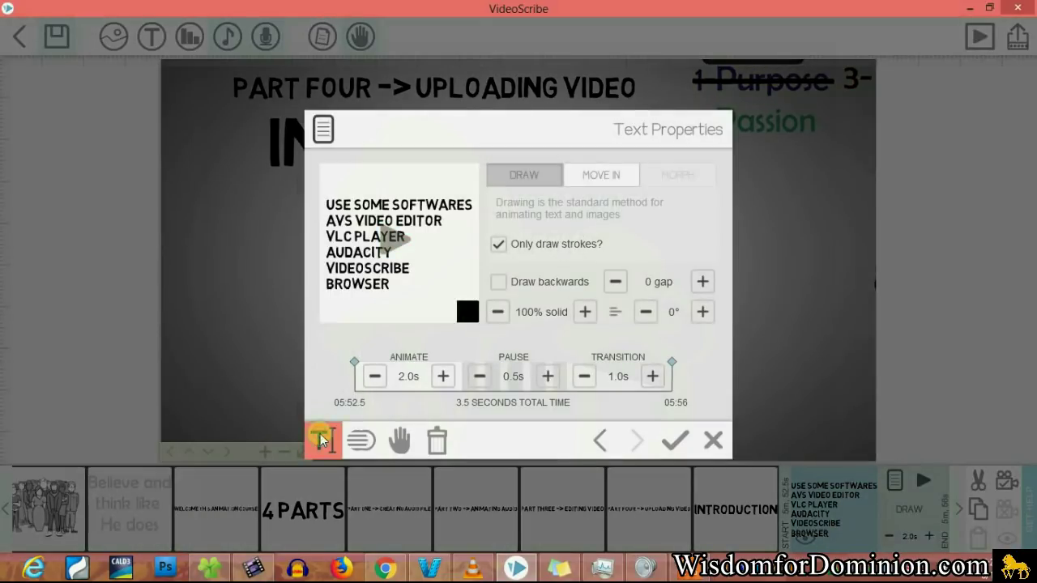
{"action": "left_click", "coordinate": [321, 438]}
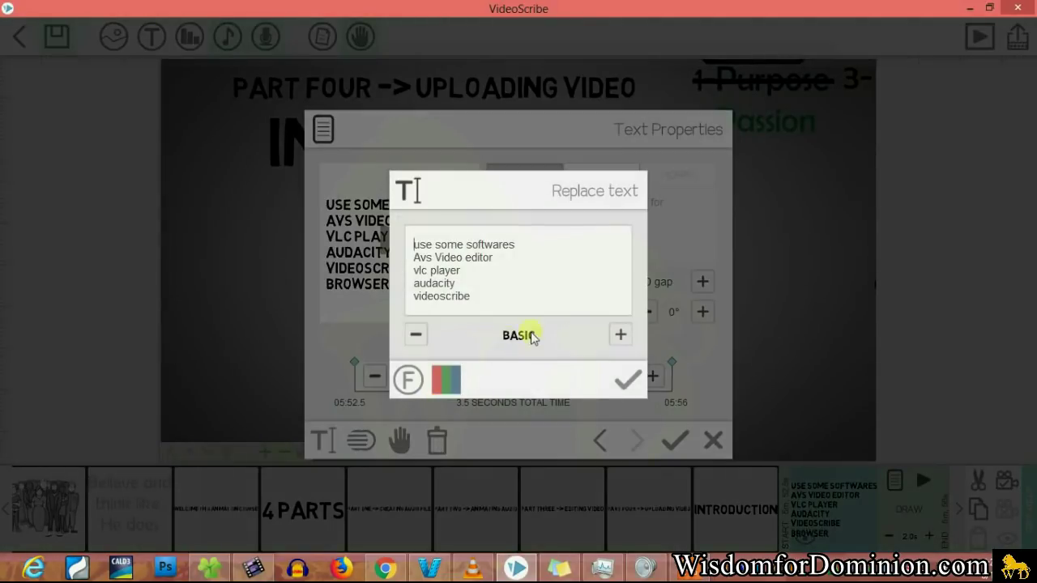
{"action": "left_click", "coordinate": [620, 337]}
{"action": "left_click", "coordinate": [620, 336]}
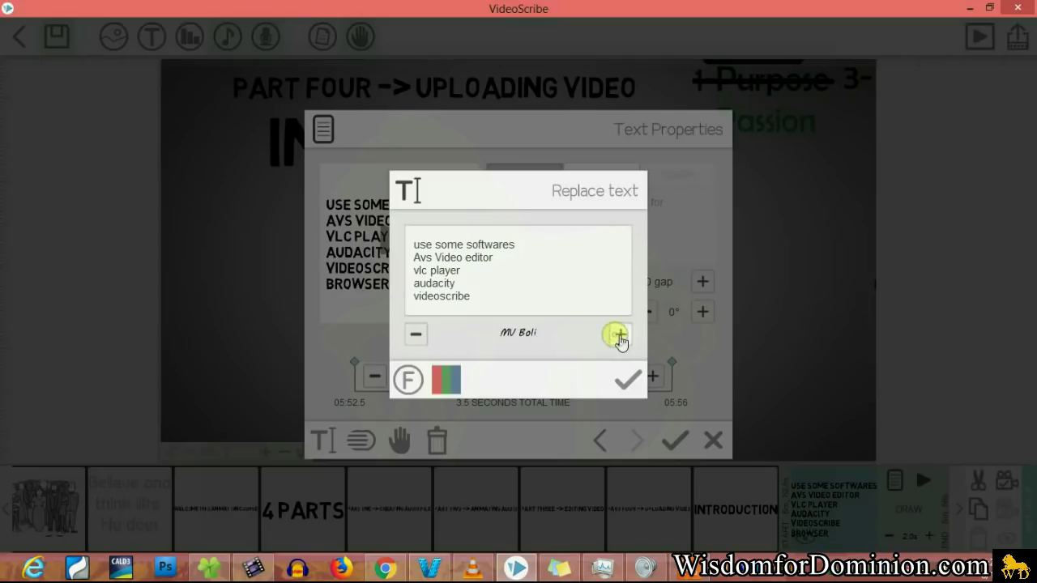
{"action": "left_click", "coordinate": [620, 336]}
{"action": "left_click", "coordinate": [418, 335]}
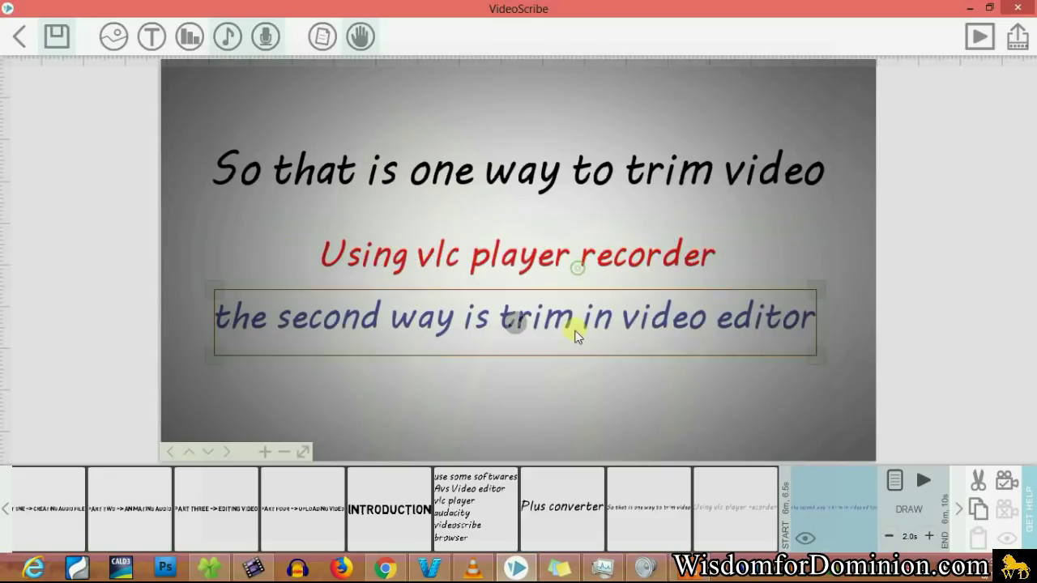
Step: Lower the trimming-in-video-editor line slightly, then load the management audio file into Audacity
{"action": "left_click_drag", "start_coordinate": [576, 326], "coordinate": [574, 344]}
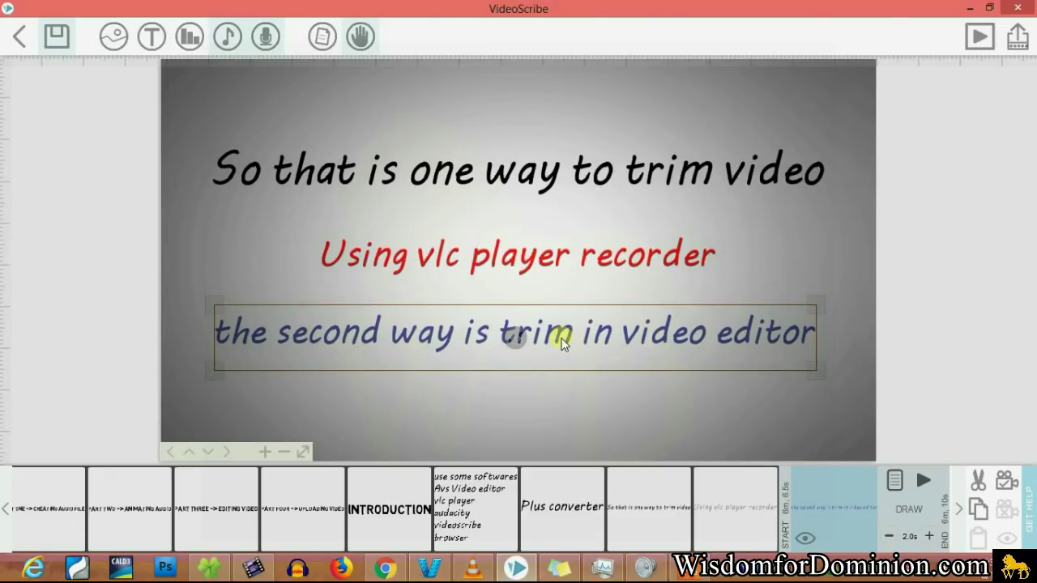
{"action": "double_click", "coordinate": [561, 342]}
{"action": "left_click", "coordinate": [325, 440]}
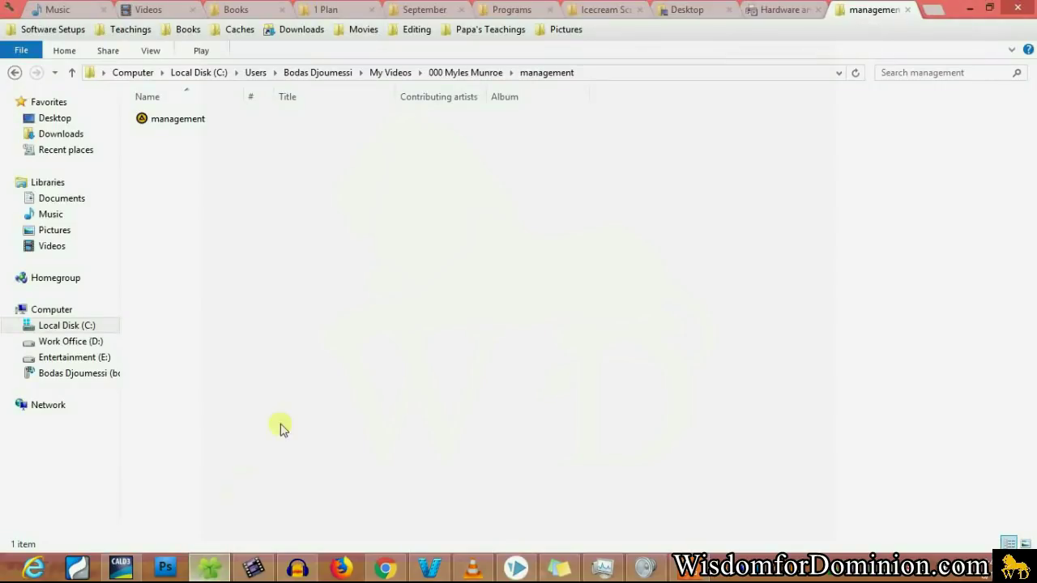
{"action": "left_click", "coordinate": [166, 128]}
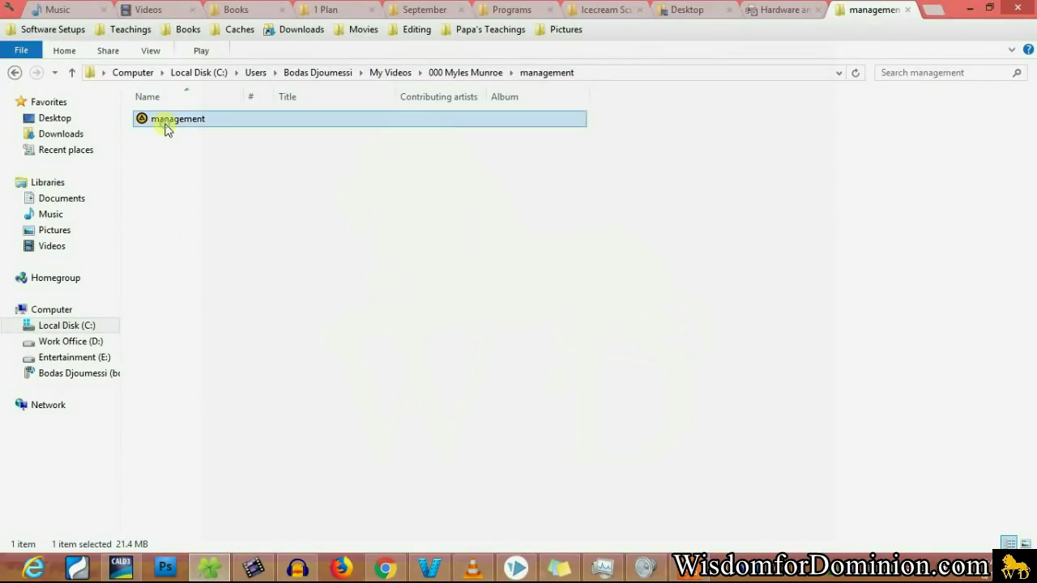
{"action": "left_click_drag", "start_coordinate": [166, 128], "coordinate": [345, 258]}
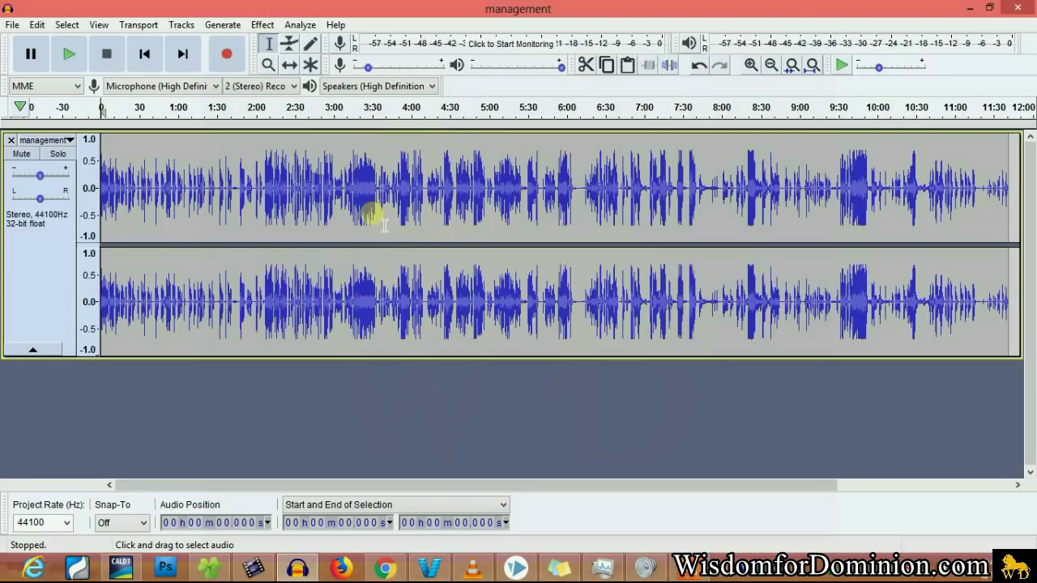
Step: Scroll the management waveform, then move the long-spaces line below 'how perform basic edits'
{"action": "left_click_drag", "start_coordinate": [359, 483], "coordinate": [444, 470]}
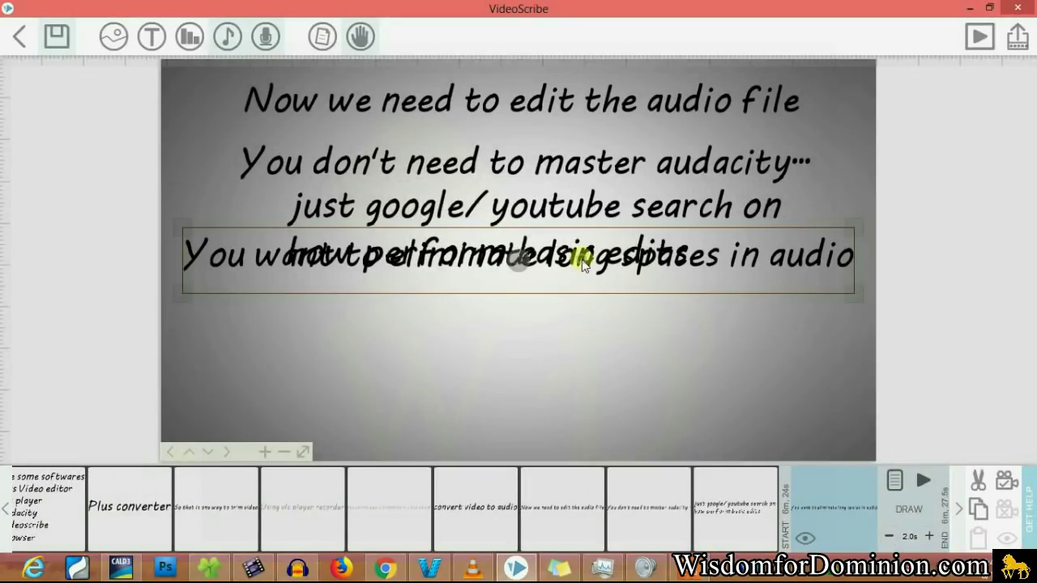
{"action": "left_click_drag", "start_coordinate": [584, 263], "coordinate": [587, 316]}
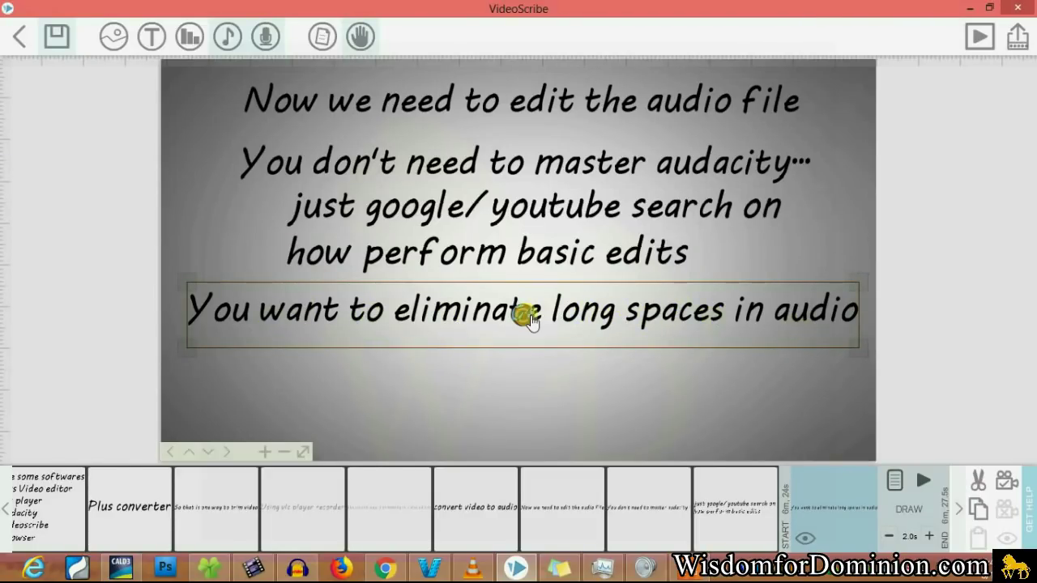
Step: Add 'Eliminate background noises and unnecessary parts' and nudge it into place below the long-spaces line
{"action": "double_click", "coordinate": [527, 319]}
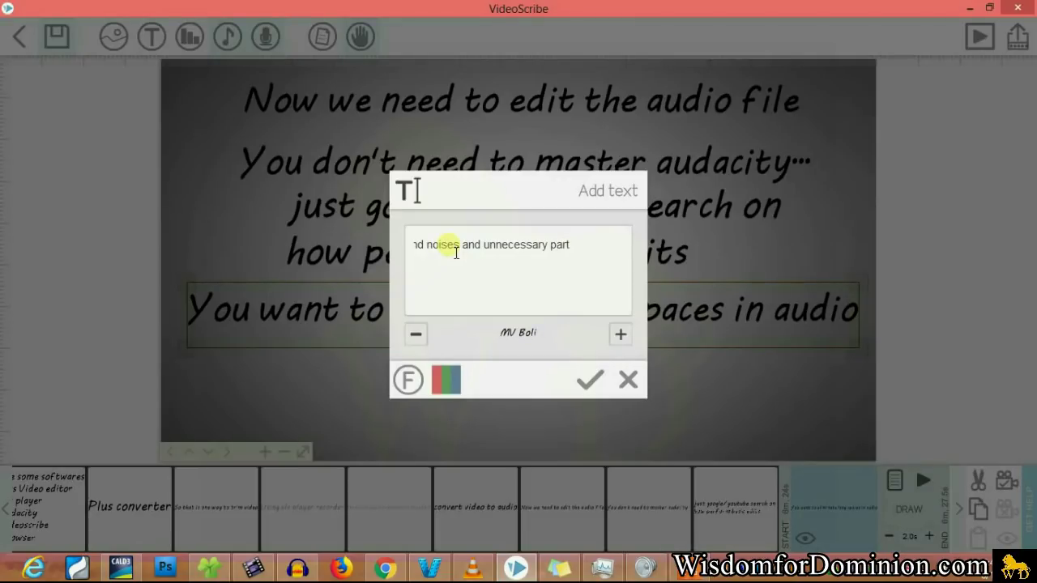
{"action": "left_click", "coordinate": [590, 379]}
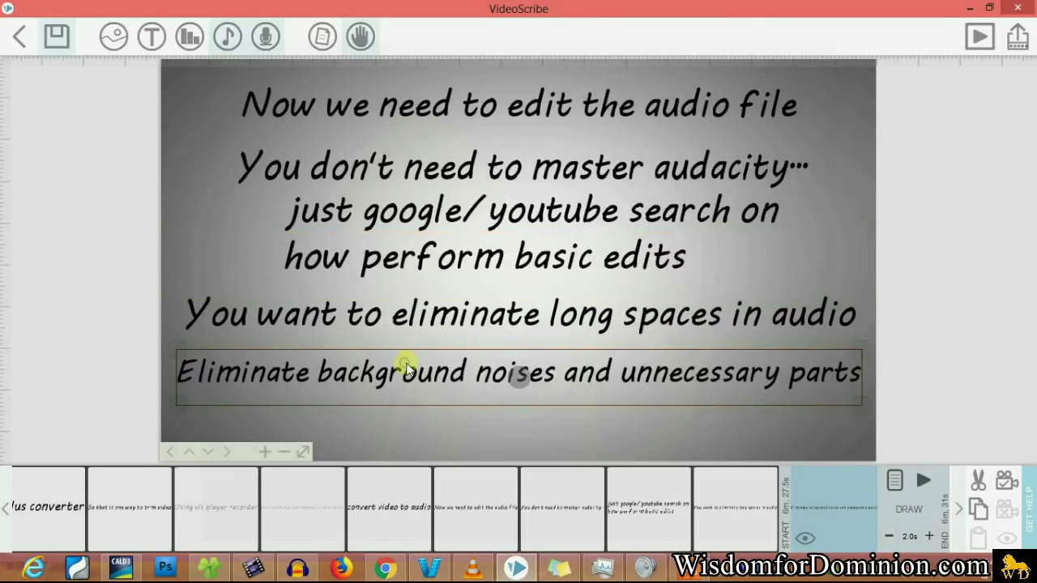
{"action": "left_click_drag", "start_coordinate": [405, 364], "coordinate": [410, 364]}
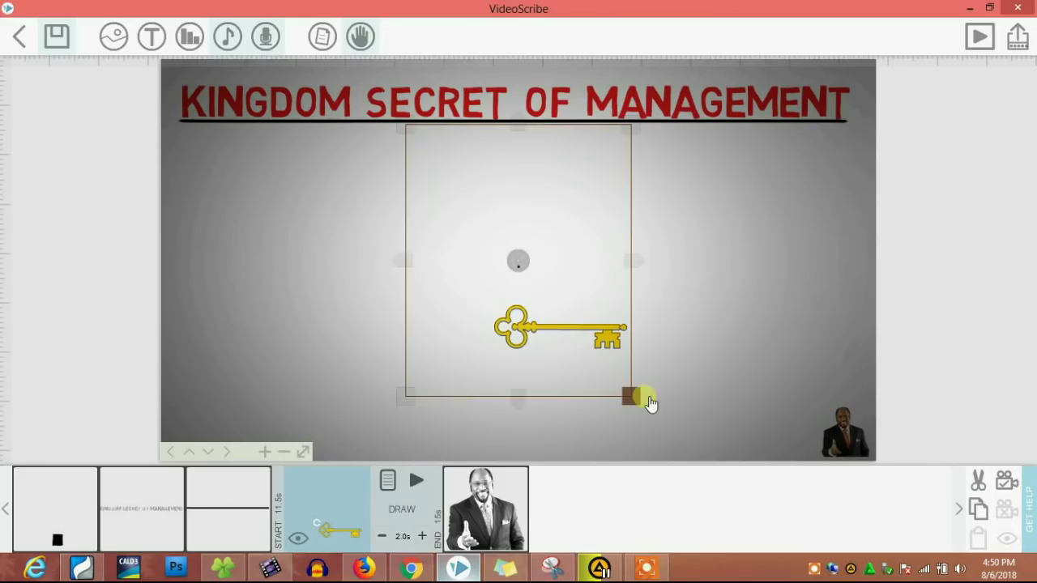
Step: Enlarge the gold key and move it to the upper left under the title
{"action": "left_click_drag", "start_coordinate": [651, 403], "coordinate": [695, 435]}
{"action": "left_click_drag", "start_coordinate": [552, 315], "coordinate": [527, 305]}
{"action": "left_click_drag", "start_coordinate": [579, 337], "coordinate": [533, 370]}
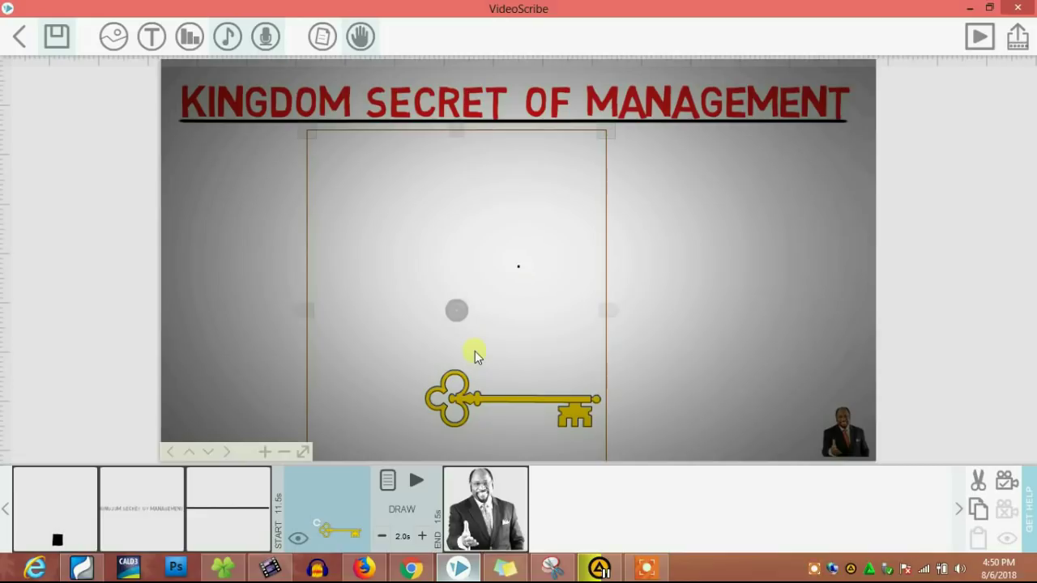
{"action": "left_click_drag", "start_coordinate": [354, 346], "coordinate": [192, 162]}
{"action": "left_click_drag", "start_coordinate": [310, 265], "coordinate": [281, 249]}
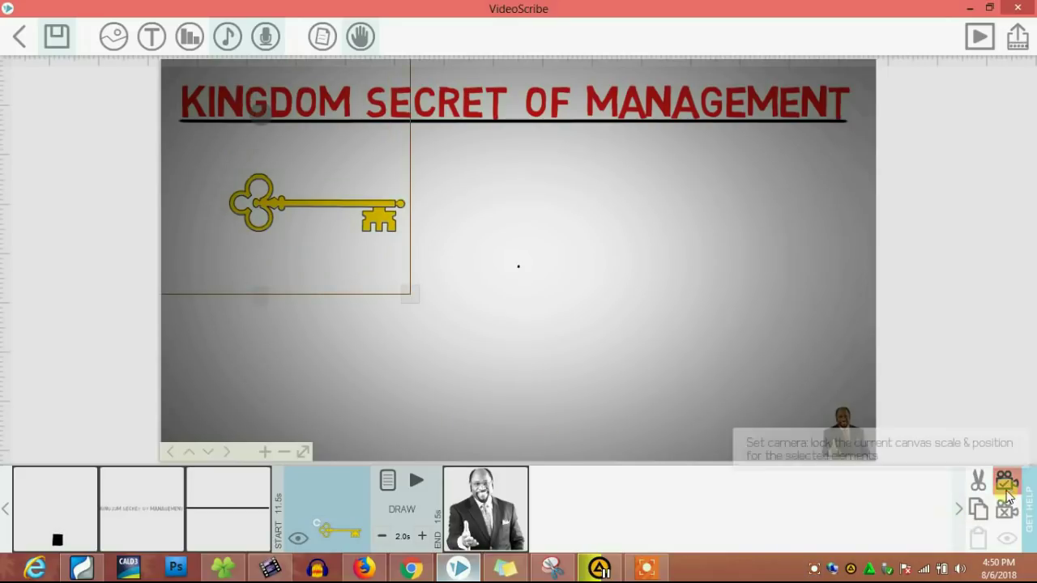
Step: Set the key's camera view and preview the animation from the key
{"action": "left_click", "coordinate": [627, 383]}
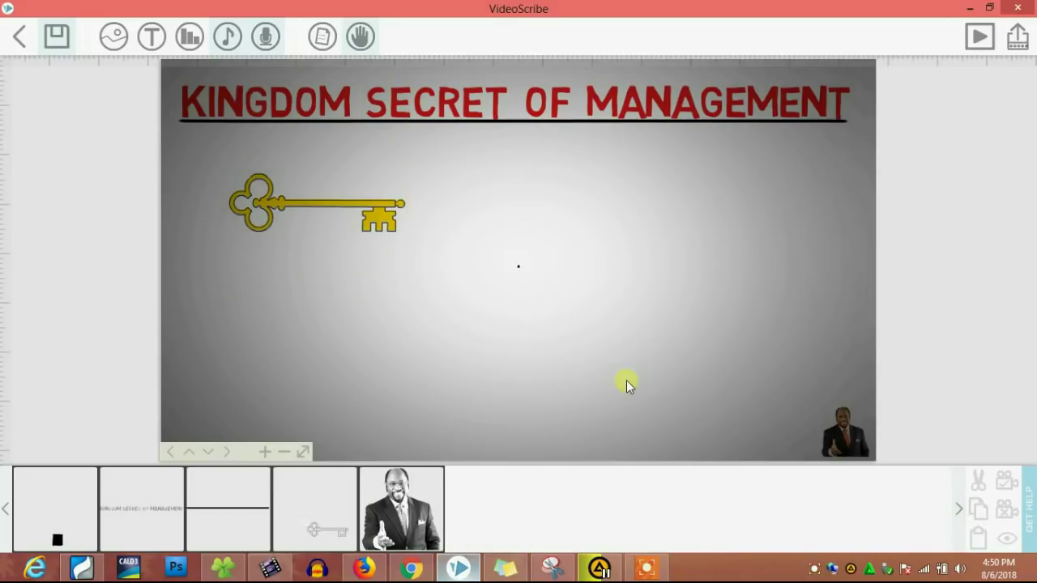
{"action": "left_click", "coordinate": [333, 494]}
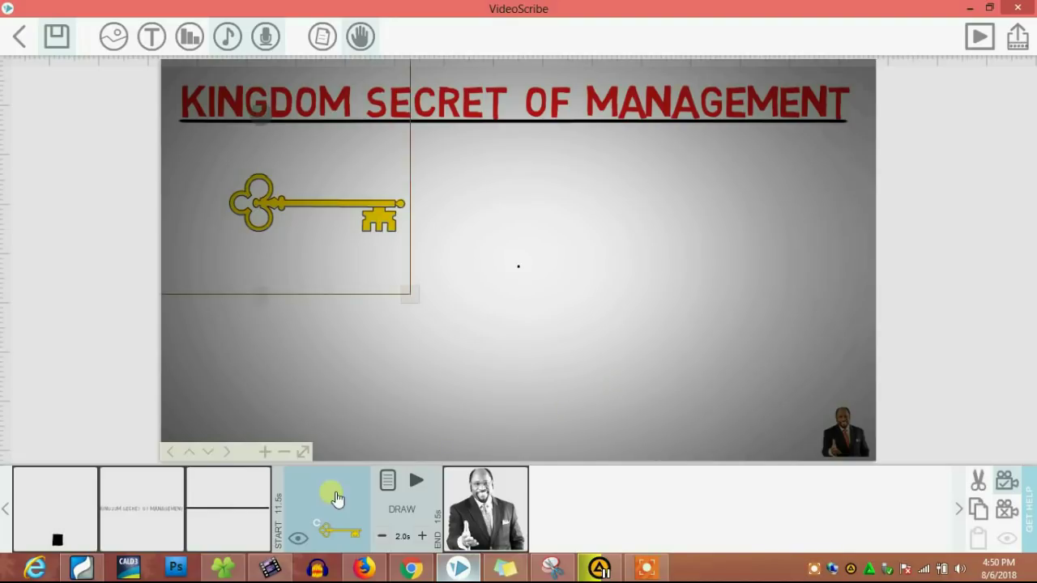
{"action": "left_click", "coordinate": [417, 482]}
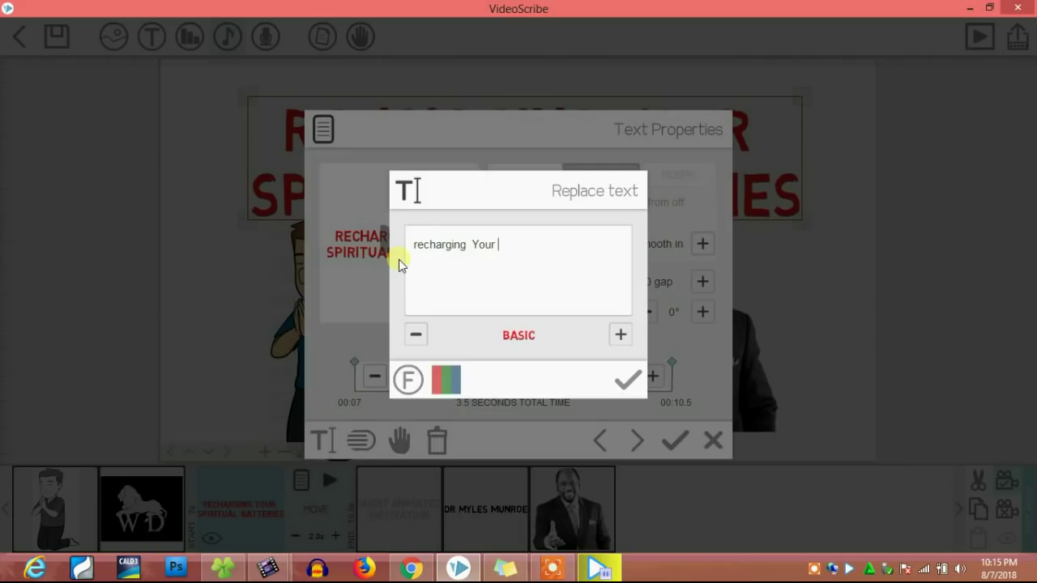
Step: Replace the red title's wording with 'WHY YOU ARE STRUGGLING FINANCIALLY???' and apply it
{"action": "key", "text": "BackSpace"}
{"action": "key", "text": "BackSpace"}
{"action": "key", "text": "BackSpace"}
{"action": "key", "text": "BackSpace"}
{"action": "key", "text": "BackSpace"}
{"action": "key", "text": "BackSpace"}
{"action": "key", "text": "BackSpace"}
{"action": "key", "text": "BackSpace"}
{"action": "key", "text": "BackSpace"}
{"action": "key", "text": "BackSpace"}
{"action": "key", "text": "BackSpace"}
{"action": "key", "text": "BackSpace"}
{"action": "key", "text": "BackSpace"}
{"action": "key", "text": "BackSpace"}
{"action": "key", "text": "BackSpace"}
{"action": "type", "text": "Why You Are Struggling financially"}
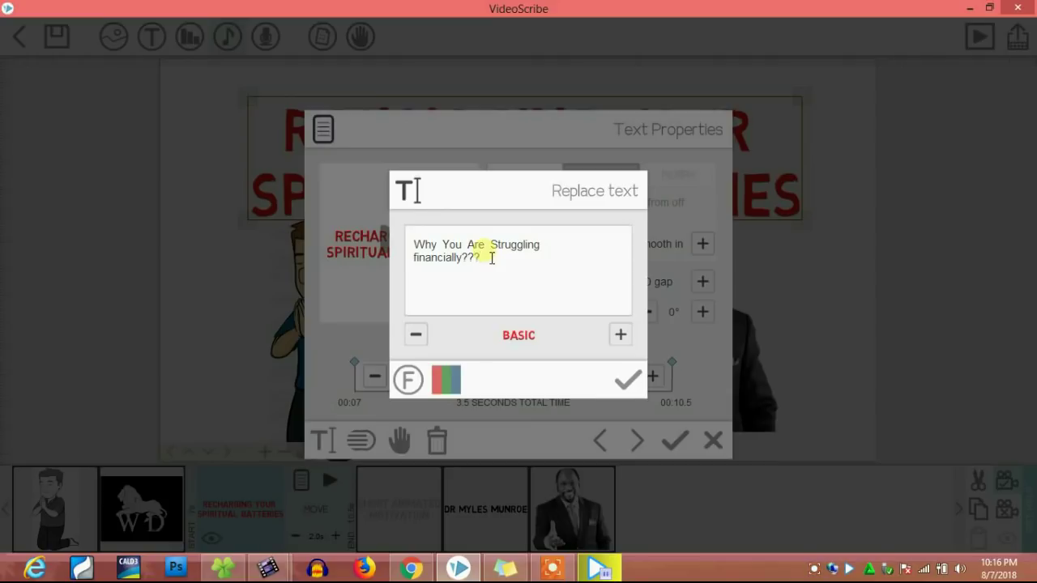
{"action": "left_click", "coordinate": [631, 383]}
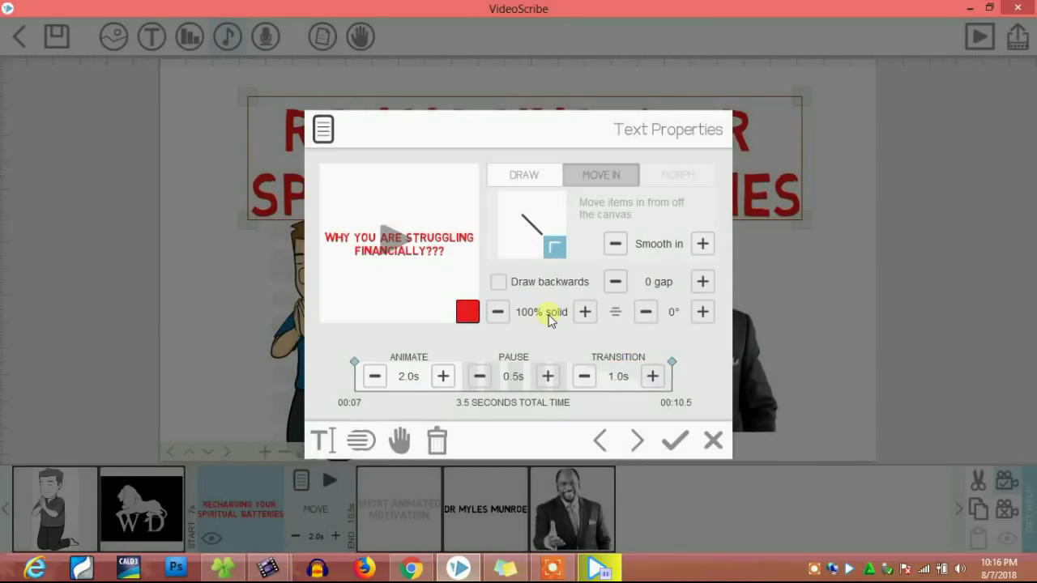
{"action": "left_click", "coordinate": [672, 438]}
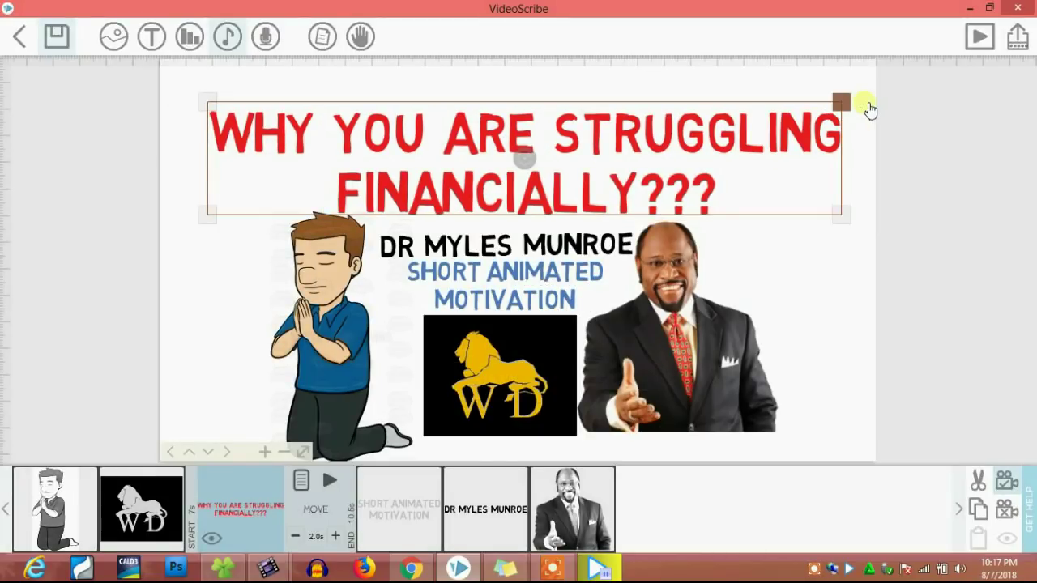
Step: Nudge the title slightly left and open the praying man image's properties
{"action": "left_click_drag", "start_coordinate": [764, 152], "coordinate": [762, 152]}
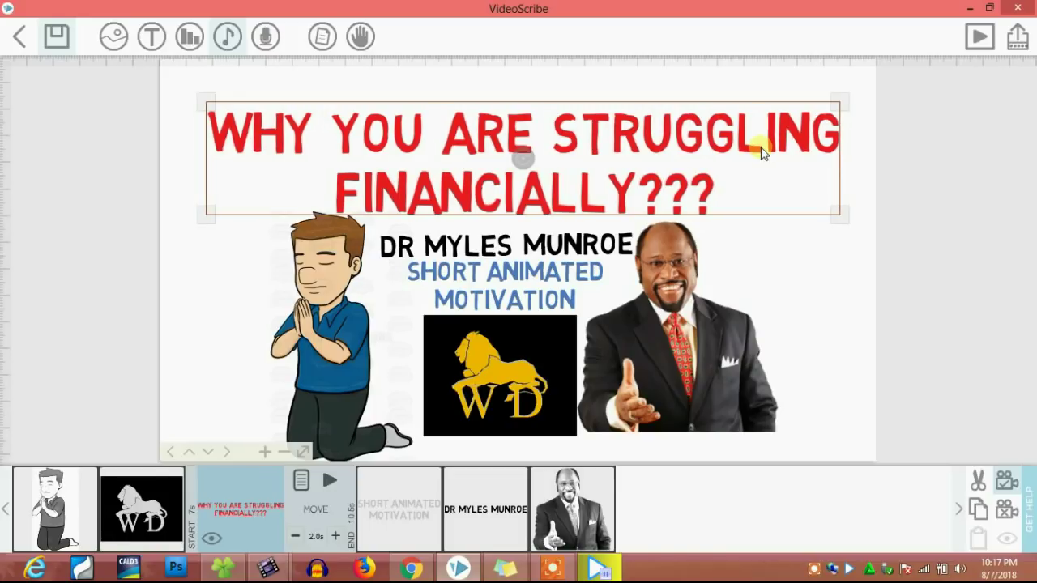
{"action": "left_click", "coordinate": [836, 240]}
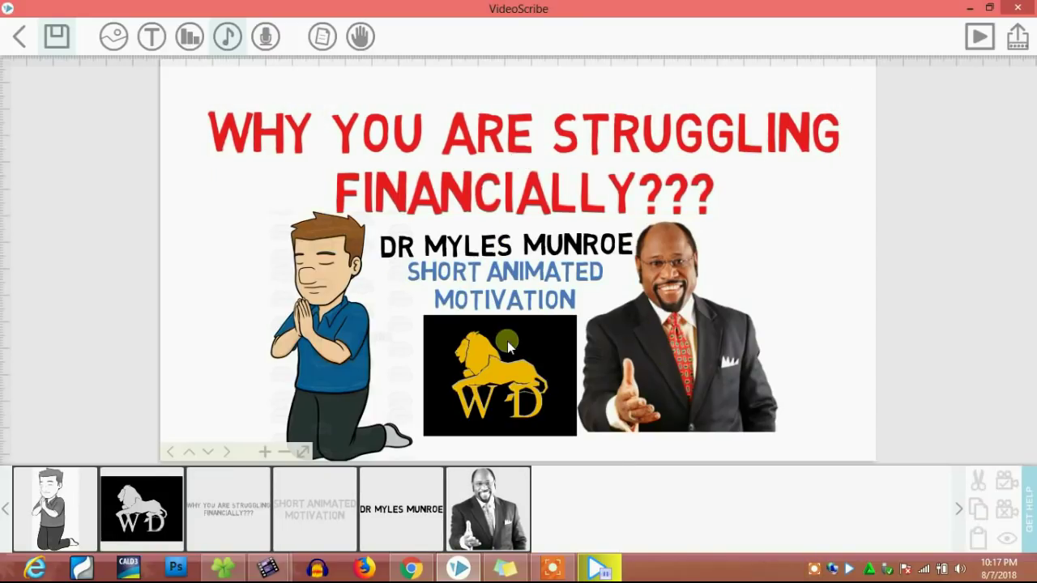
{"action": "left_click", "coordinate": [307, 326]}
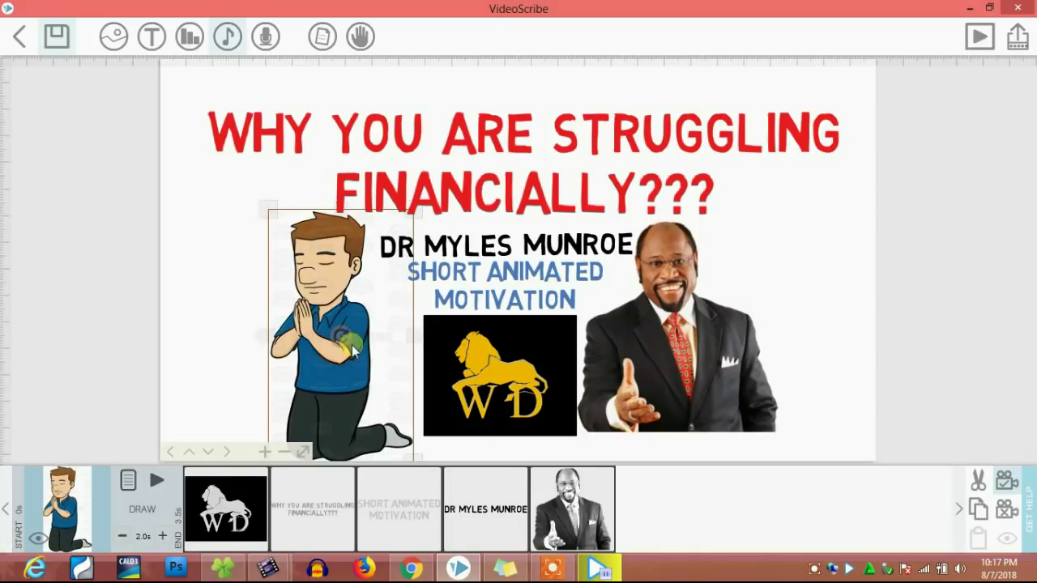
{"action": "double_click", "coordinate": [347, 285]}
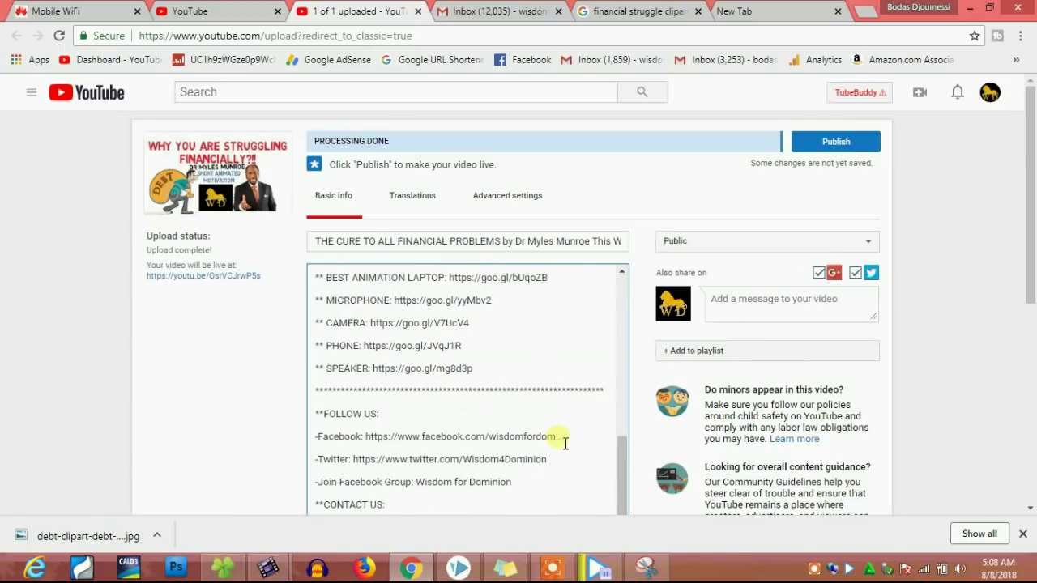
Step: Scroll the YouTube upload page to the top and place the cursor in the description box
{"action": "scroll", "coordinate": [555, 434], "scroll_direction": "up", "scroll_amount": 10}
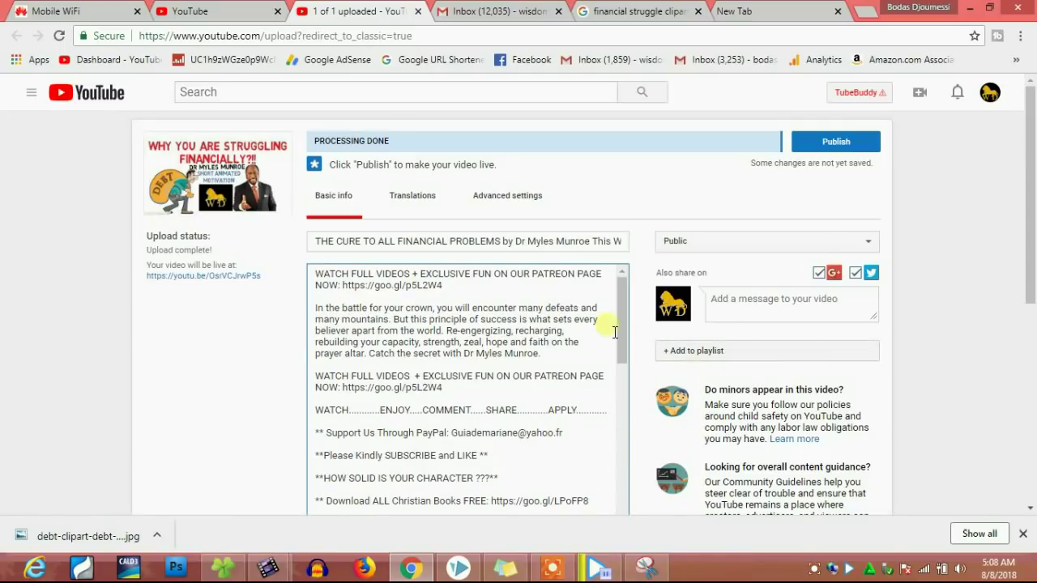
{"action": "left_click", "coordinate": [459, 319]}
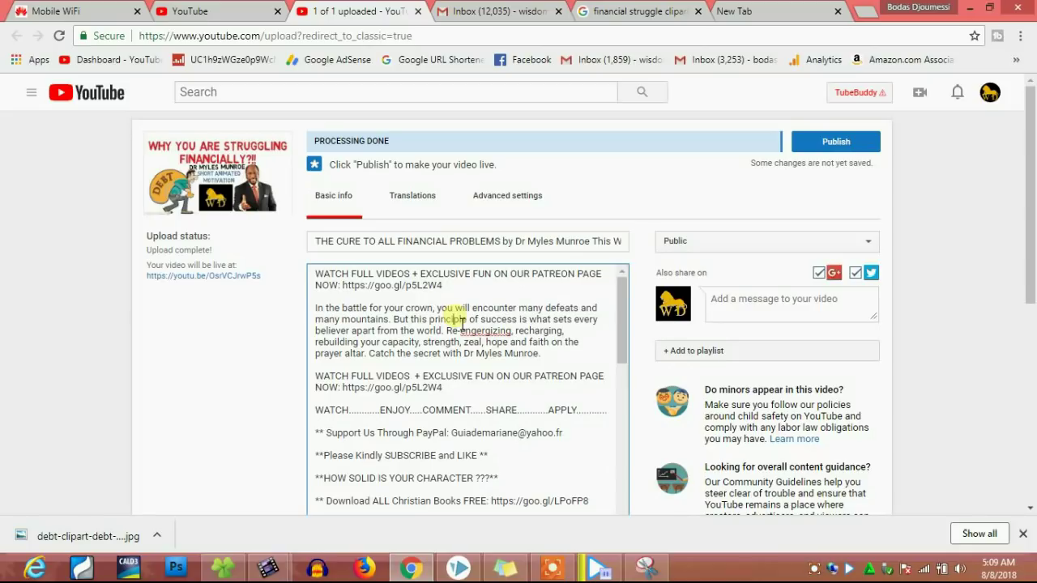